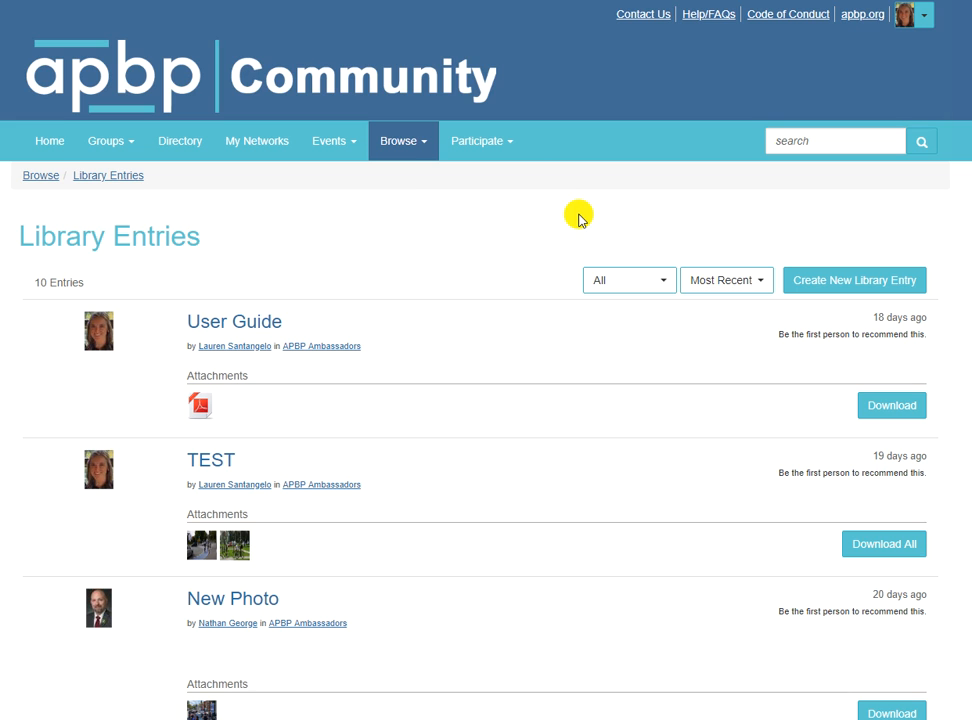
# Examine the type filter choices, the sort order choices and the list of existing library entries.
pyautogui.click(636, 285)
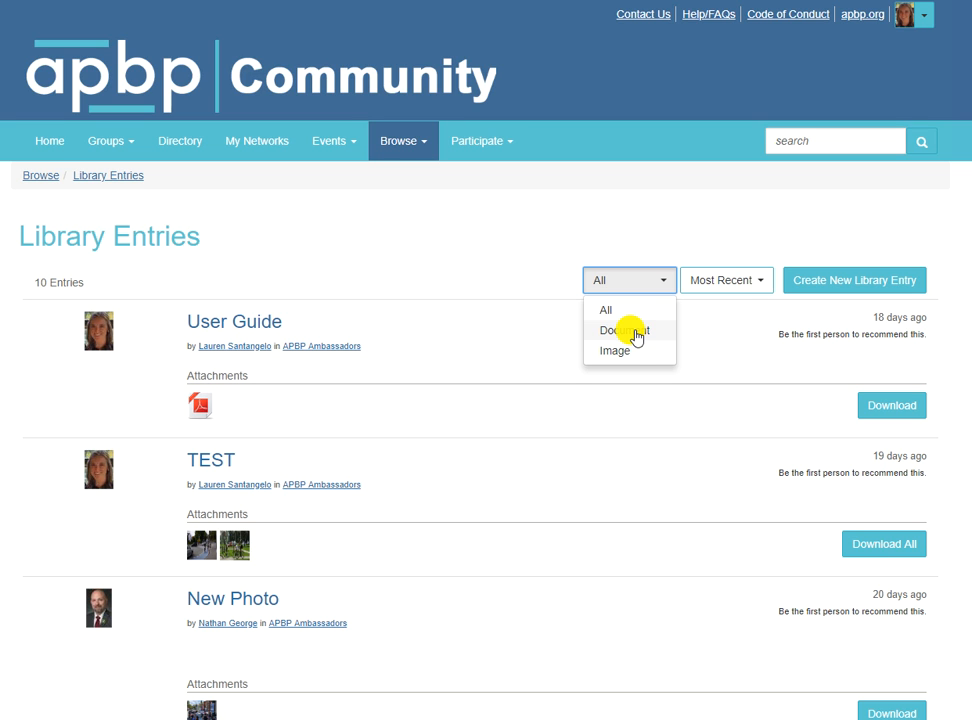
pyautogui.click(727, 228)
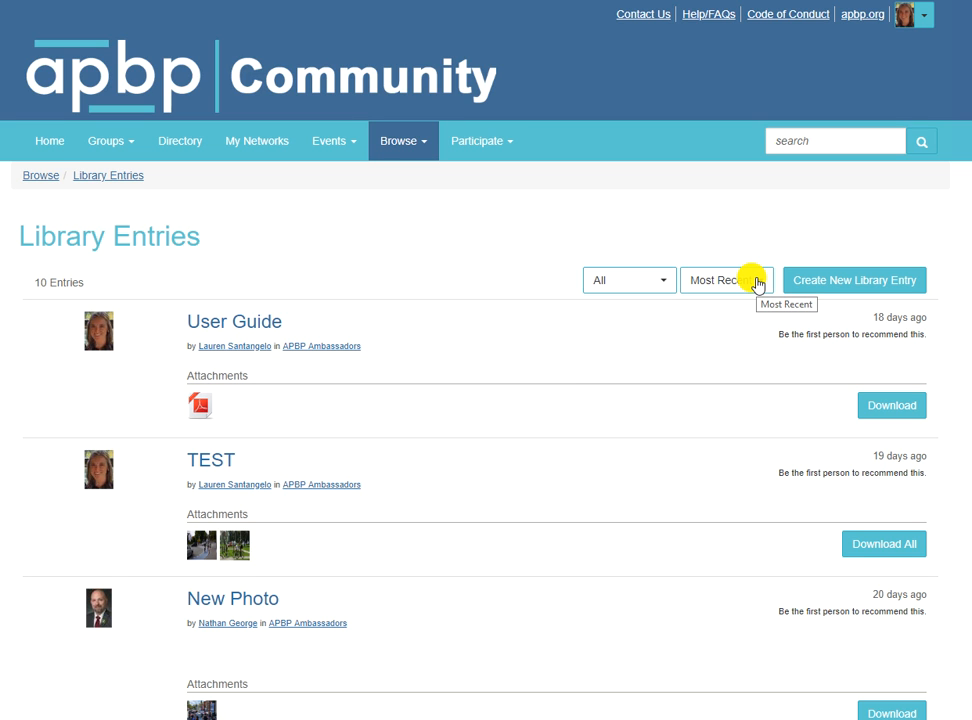
pyautogui.click(757, 283)
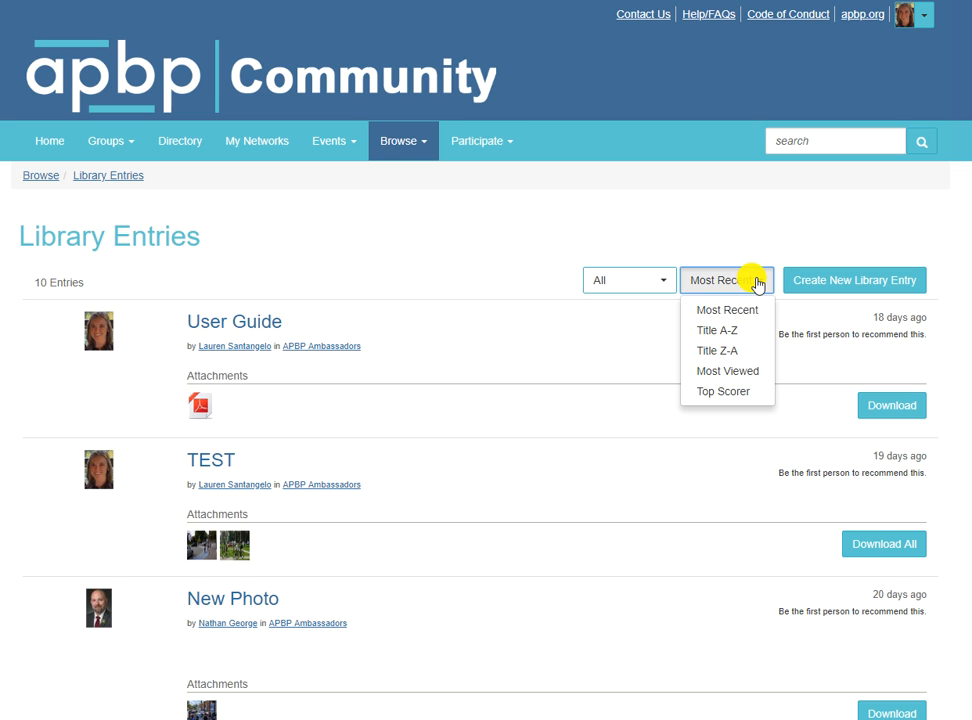
pyautogui.click(780, 205)
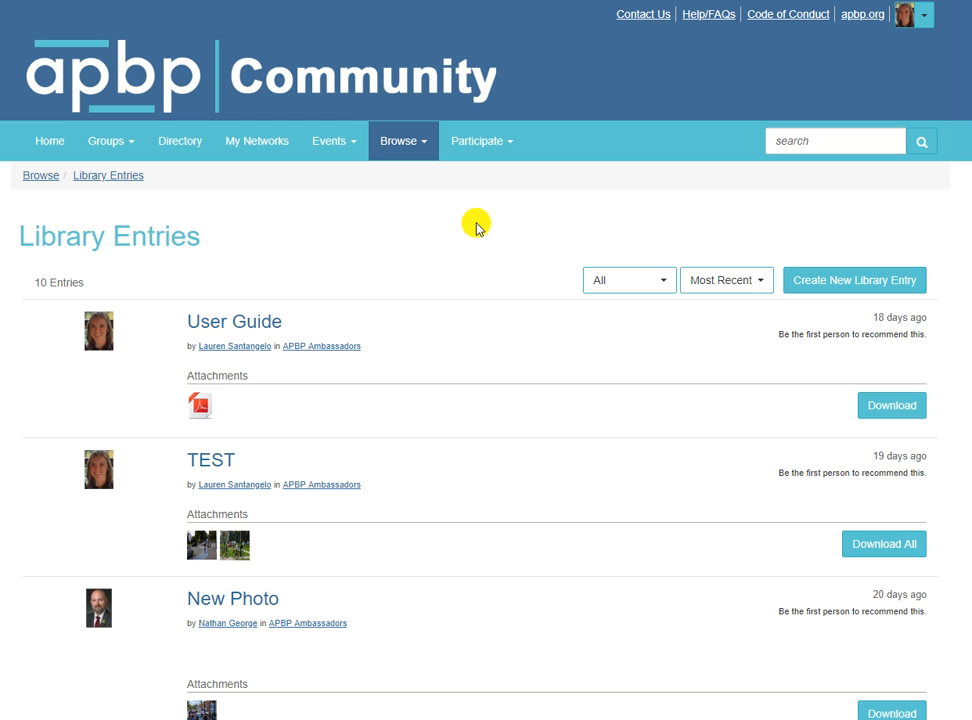
pyautogui.scroll(-4, 467, 230)
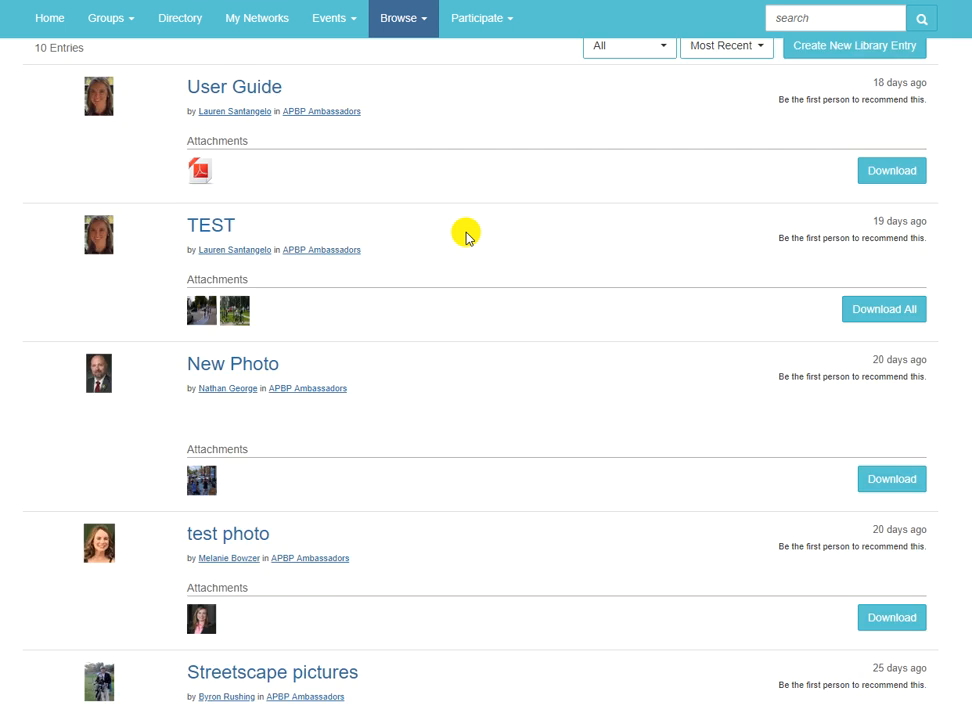
pyautogui.scroll(-1, 466, 233)
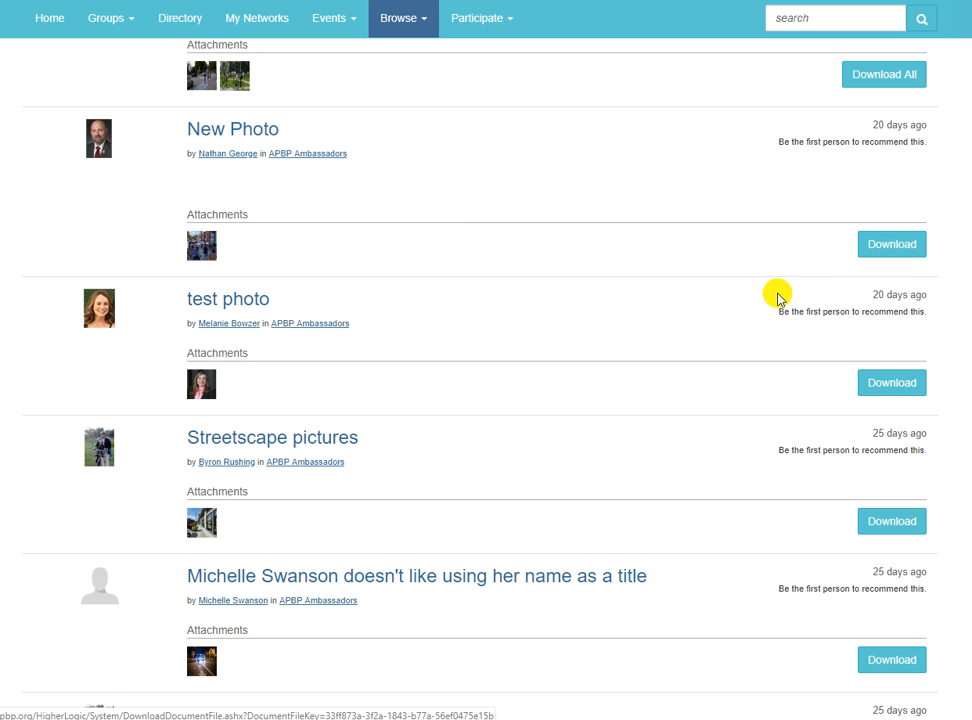
pyautogui.scroll(3, 749, 304)
pyautogui.scroll(3, 751, 309)
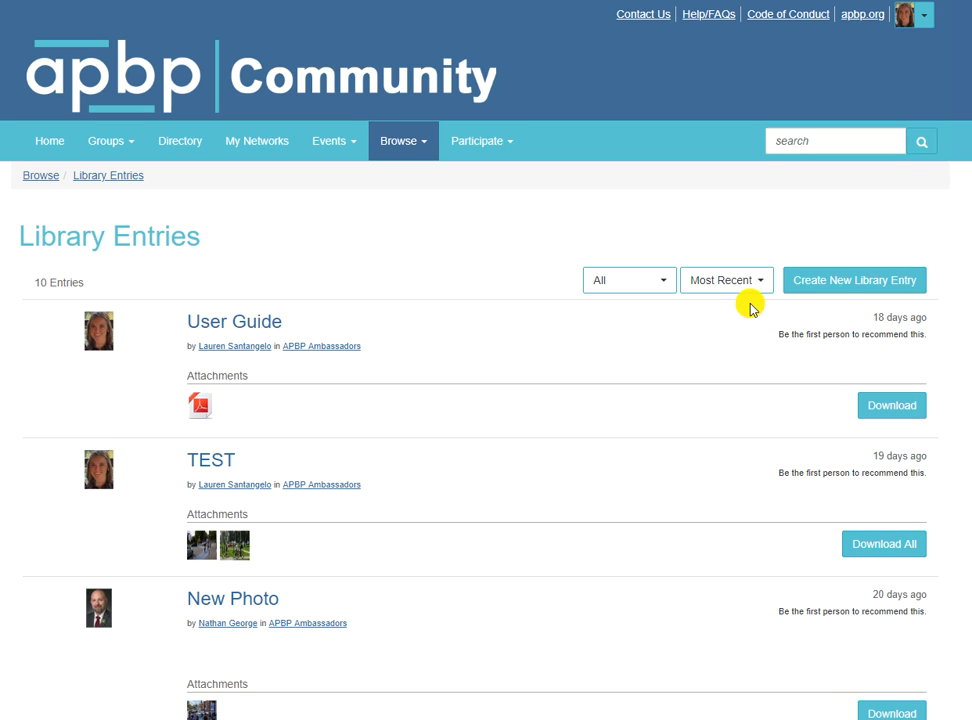
# Start a new library entry and title it TEST.
pyautogui.click(843, 288)
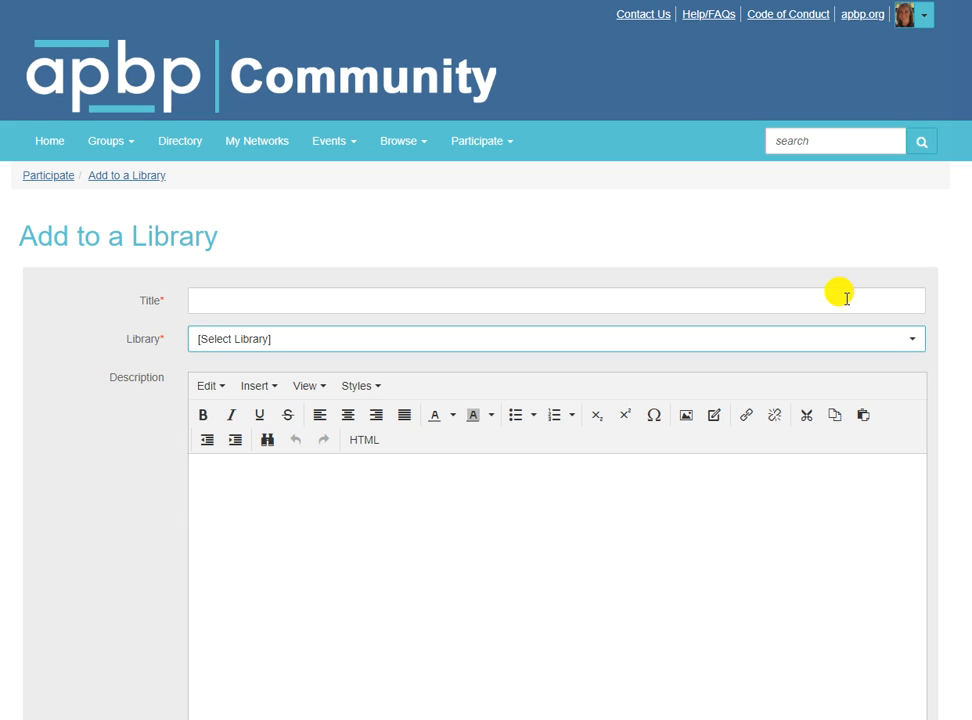
pyautogui.click(846, 298)
pyautogui.write('tEST')
pyautogui.press('BackSpace')
pyautogui.press('BackSpace')
pyautogui.press('BackSpace')
pyautogui.press('BackSpace')
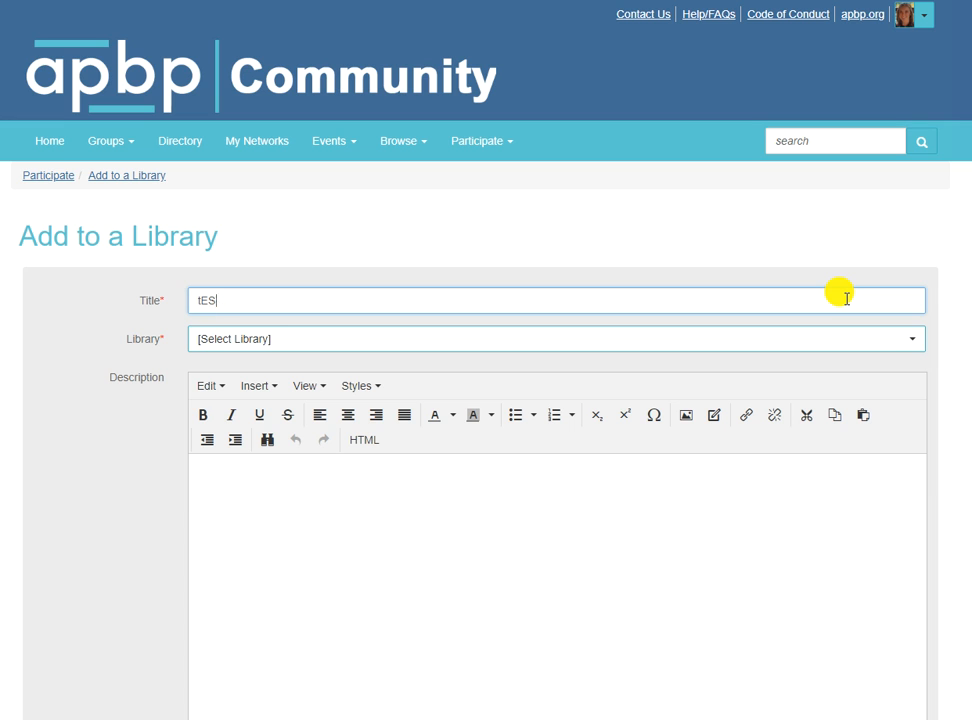
pyautogui.write('TEST')
# Assign the entry to the APBP Ambassadors library and leave its folder unselected.
pyautogui.click(841, 340)
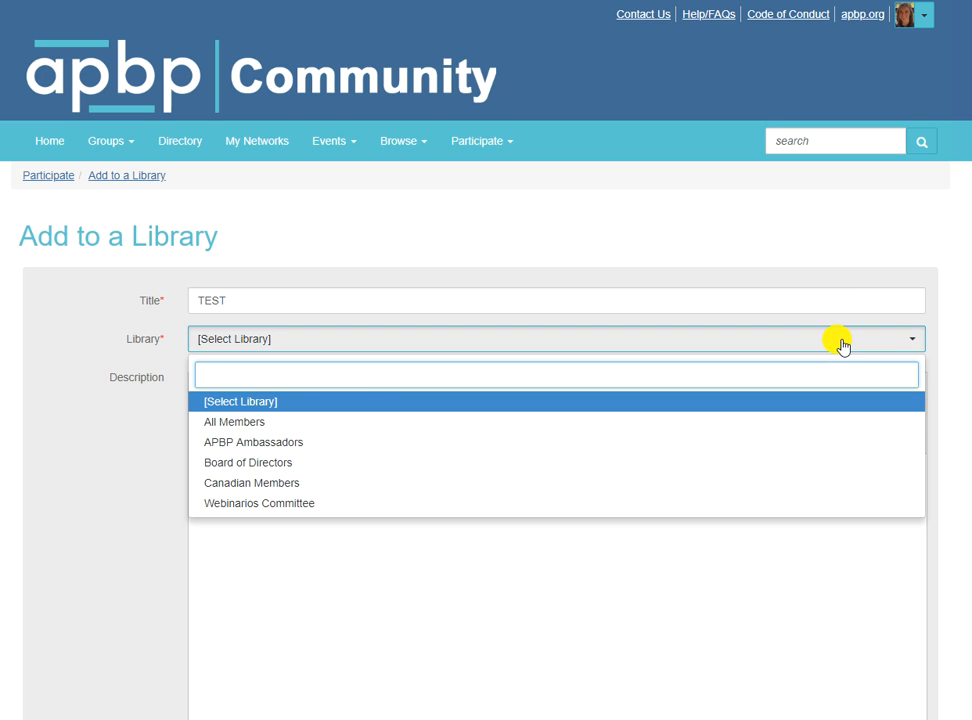
pyautogui.click(280, 442)
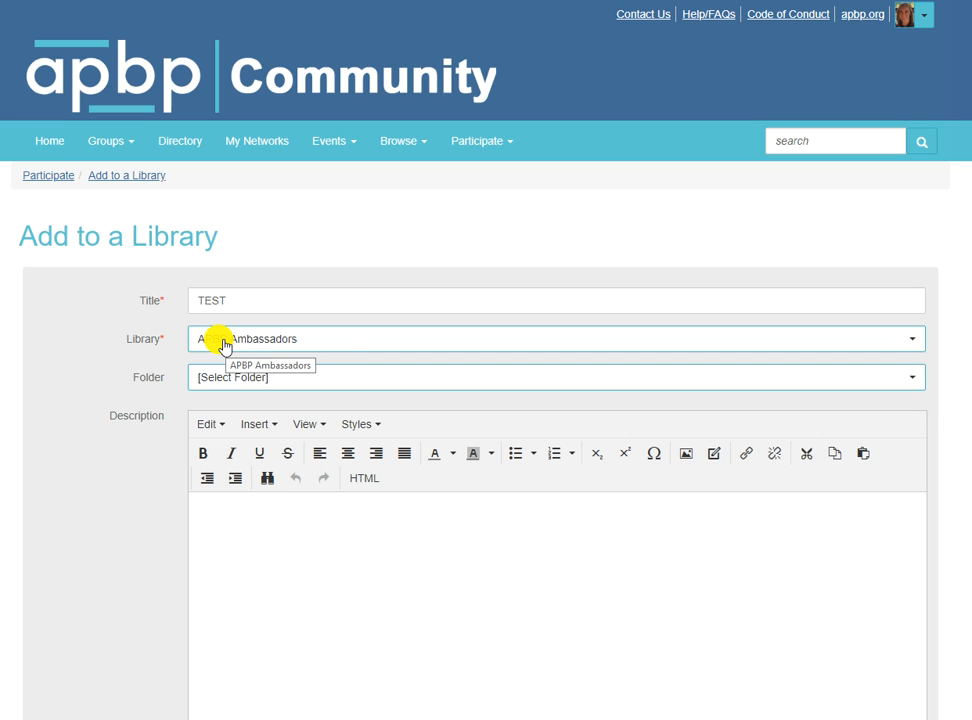
pyautogui.click(342, 379)
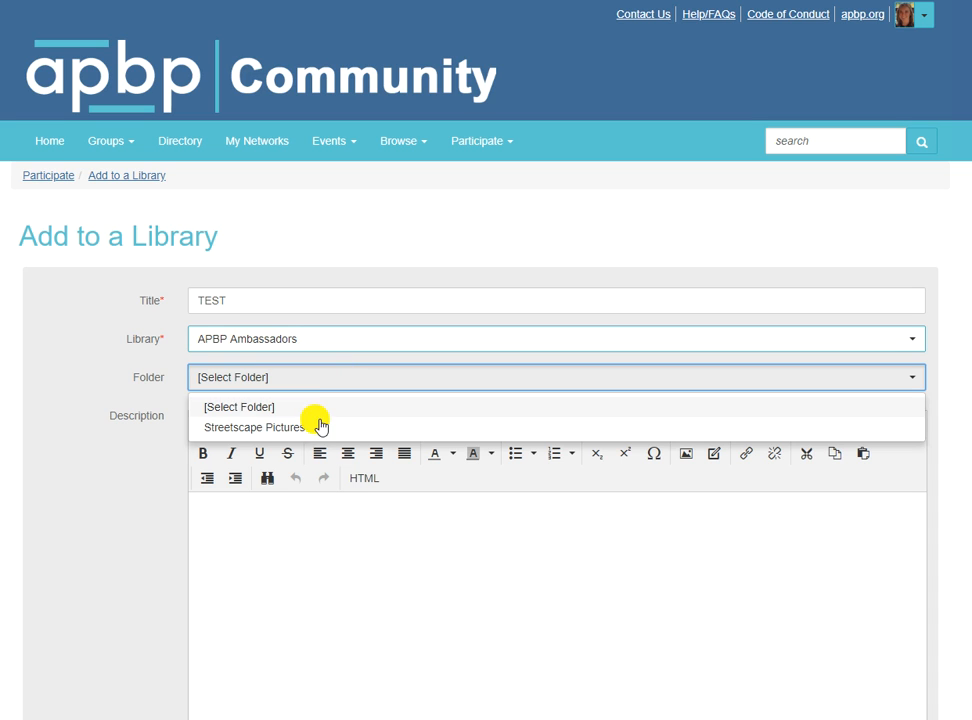
pyautogui.click(250, 407)
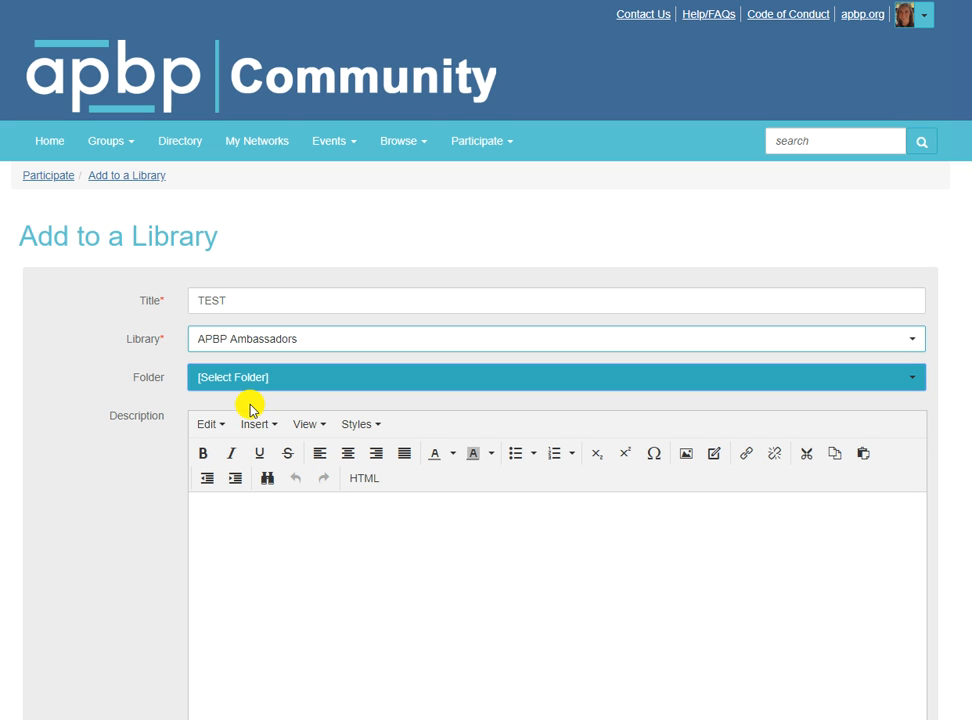
pyautogui.click(405, 550)
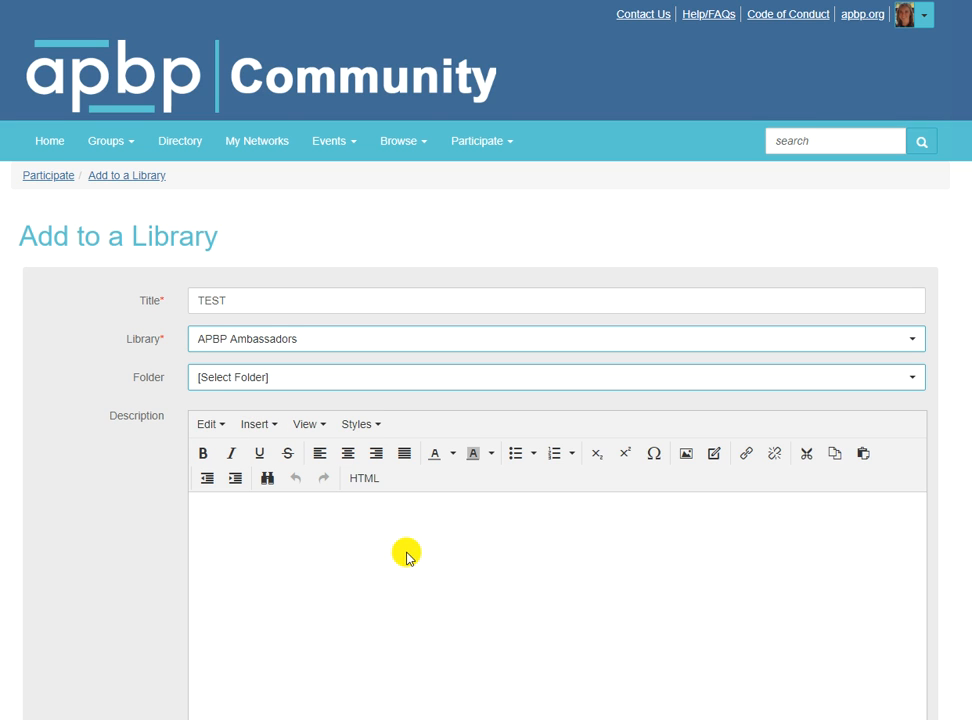
# Set the entry type to Standard File Upload and continue to the file upload stage.
pyautogui.scroll(-3, 405, 555)
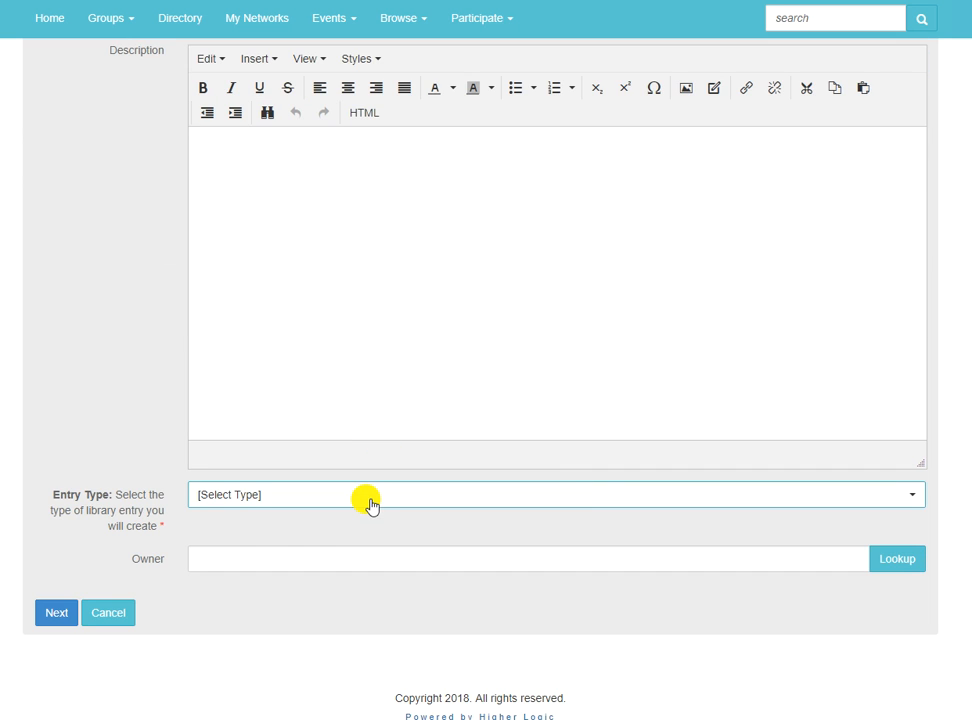
pyautogui.click(371, 506)
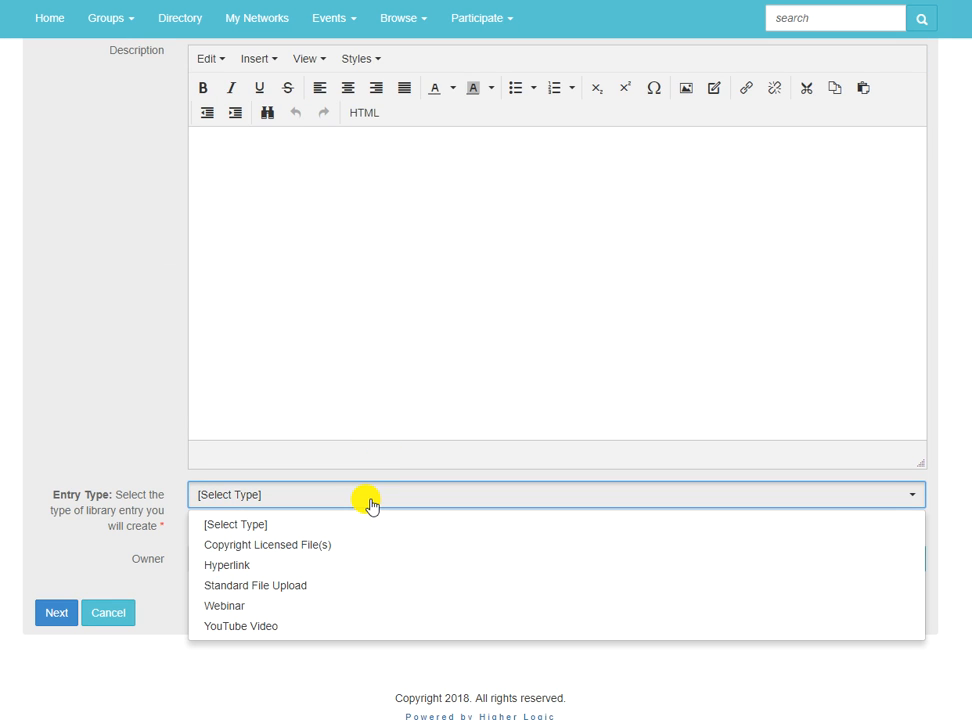
pyautogui.click(328, 596)
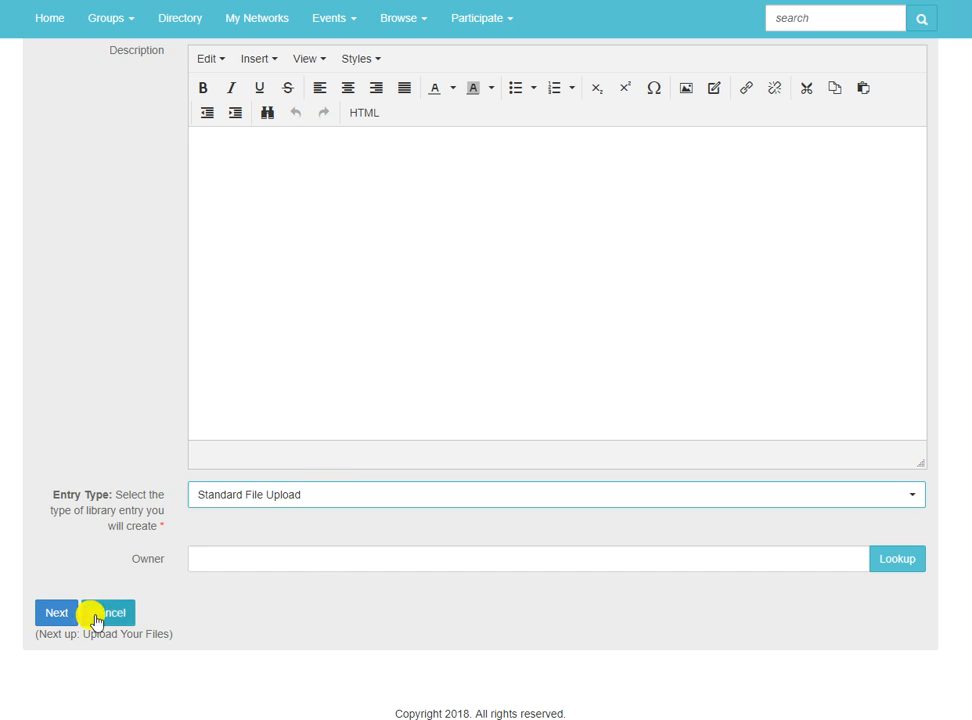
pyautogui.click(46, 614)
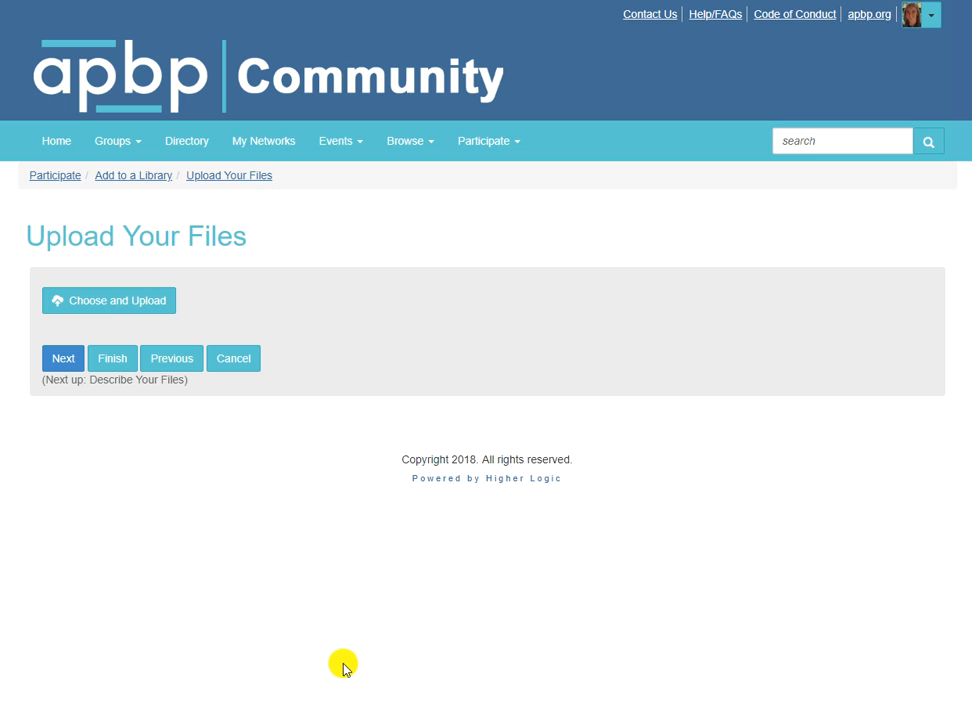
# Upload Basecamp Tutorial.pdf from the computer and finish the library entry.
pyautogui.click(87, 295)
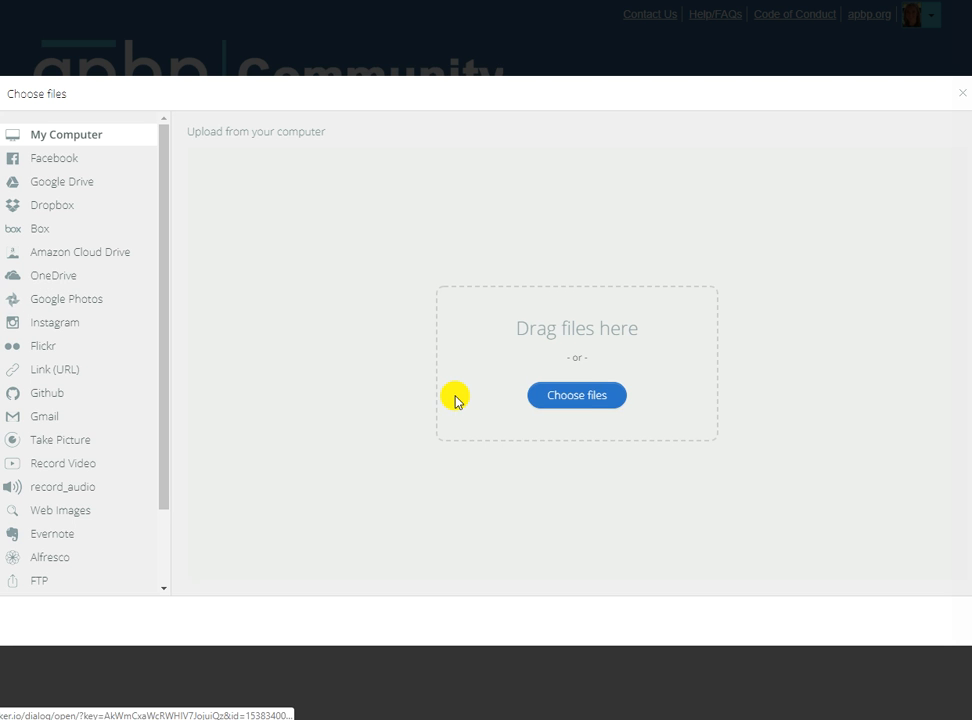
pyautogui.click(583, 395)
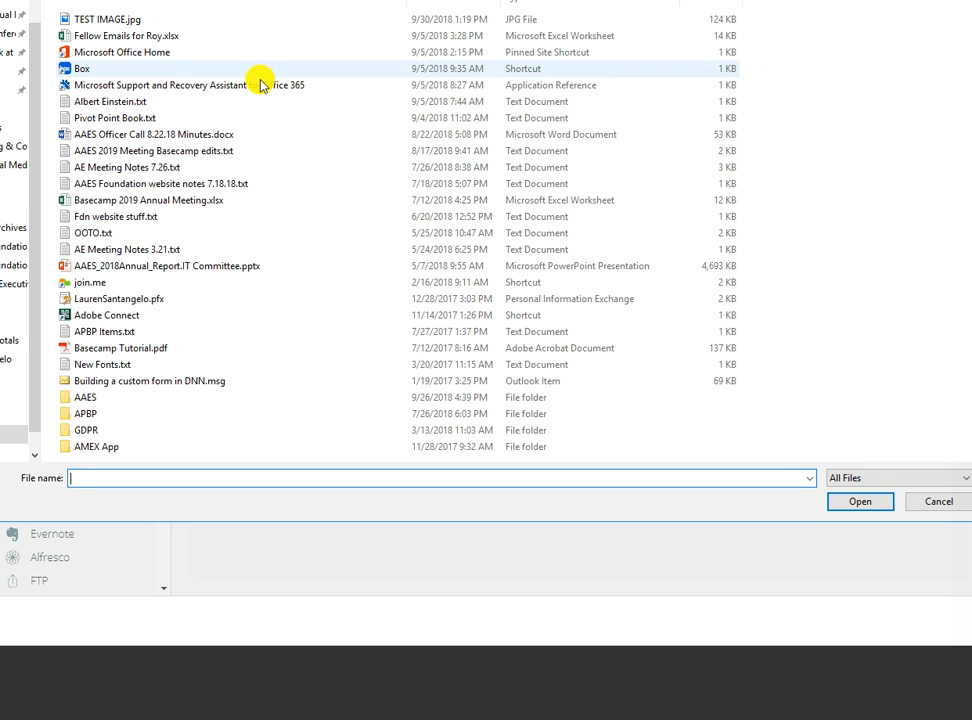
pyautogui.click(85, 349)
pyautogui.click(848, 502)
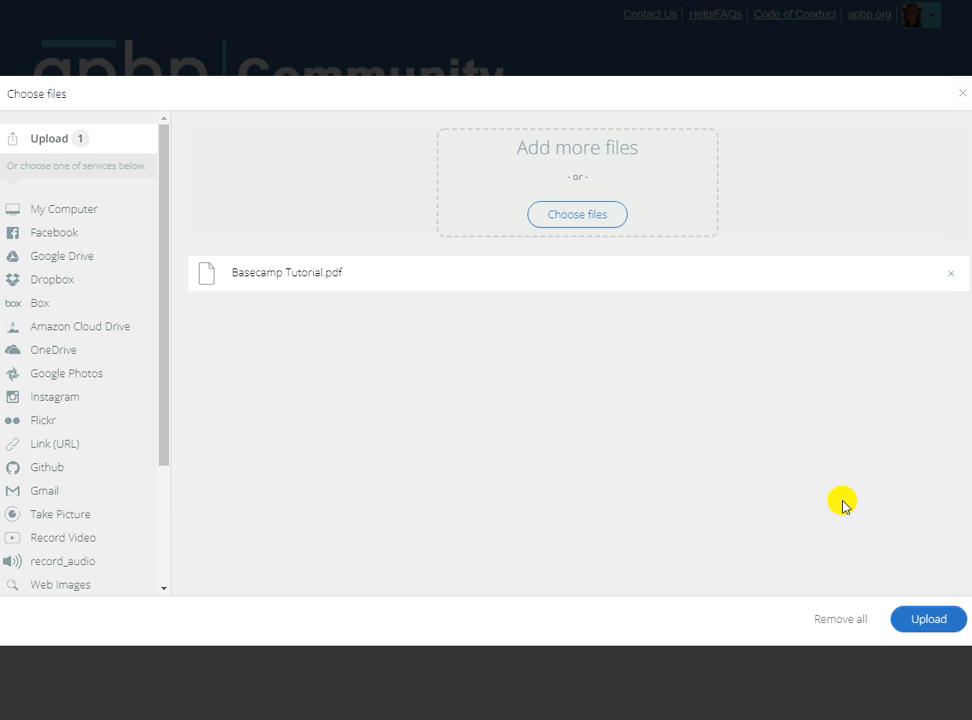
pyautogui.click(930, 622)
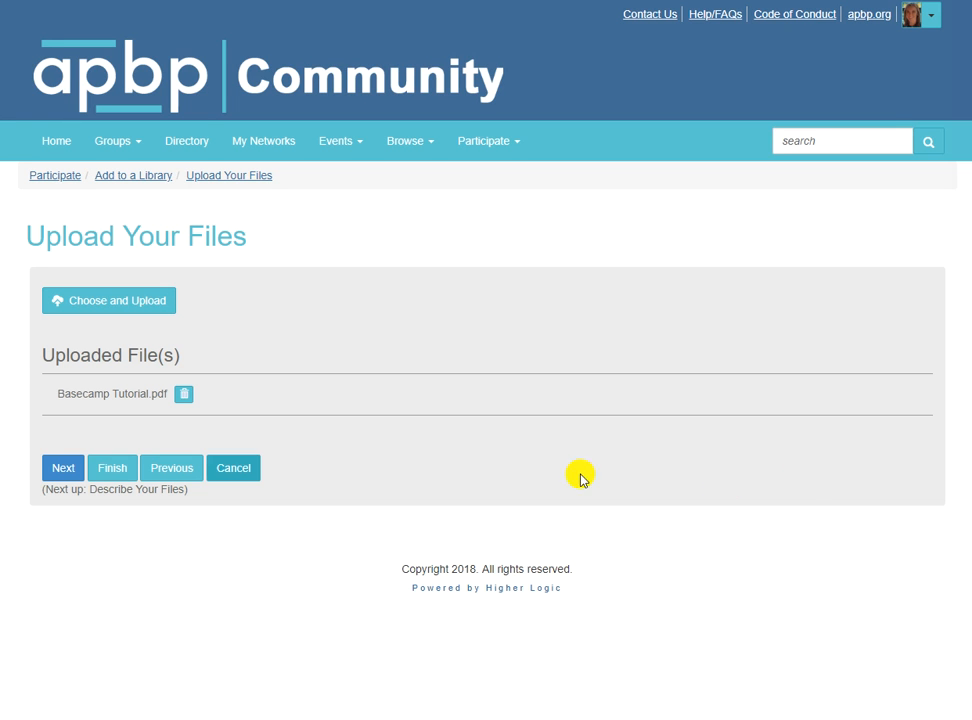
pyautogui.click(110, 478)
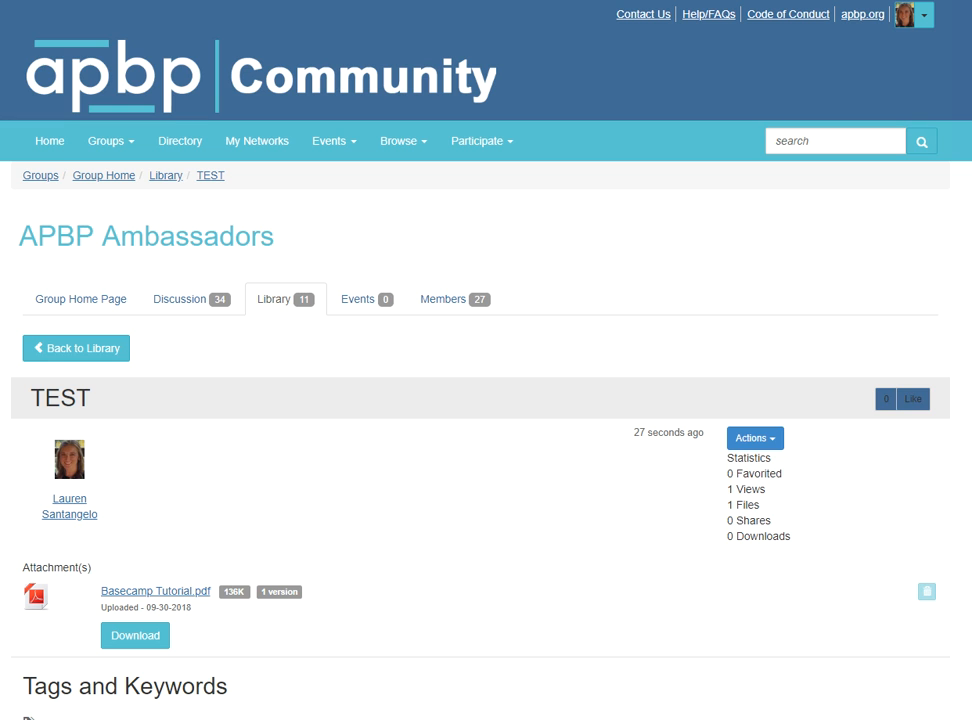
# Go to the APBP Ambassadors group from your own groups and open its library.
pyautogui.click(126, 146)
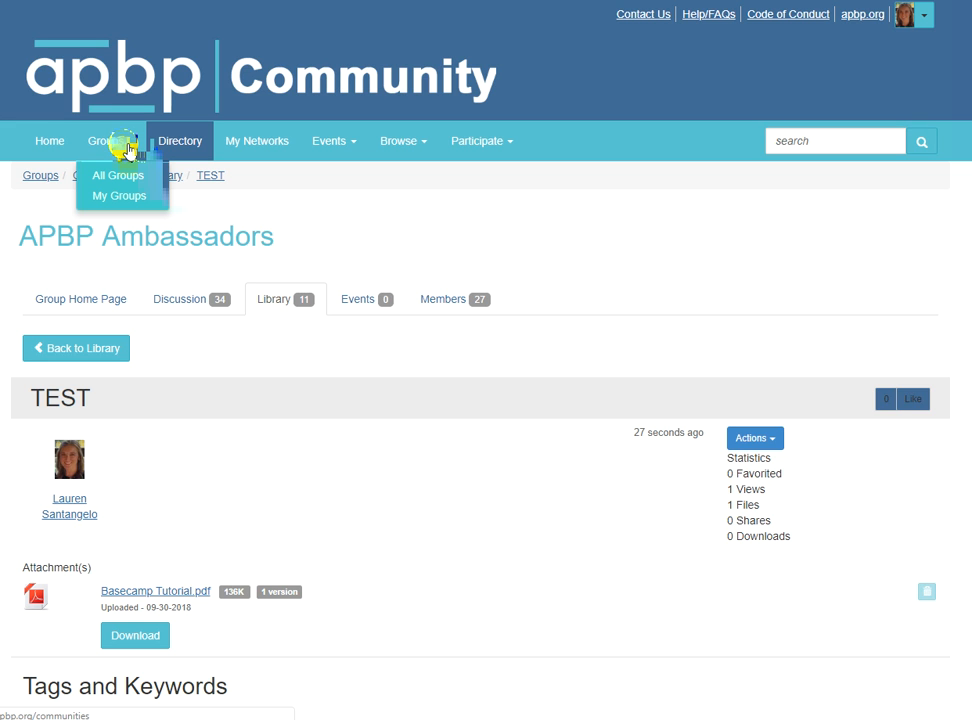
pyautogui.click(121, 195)
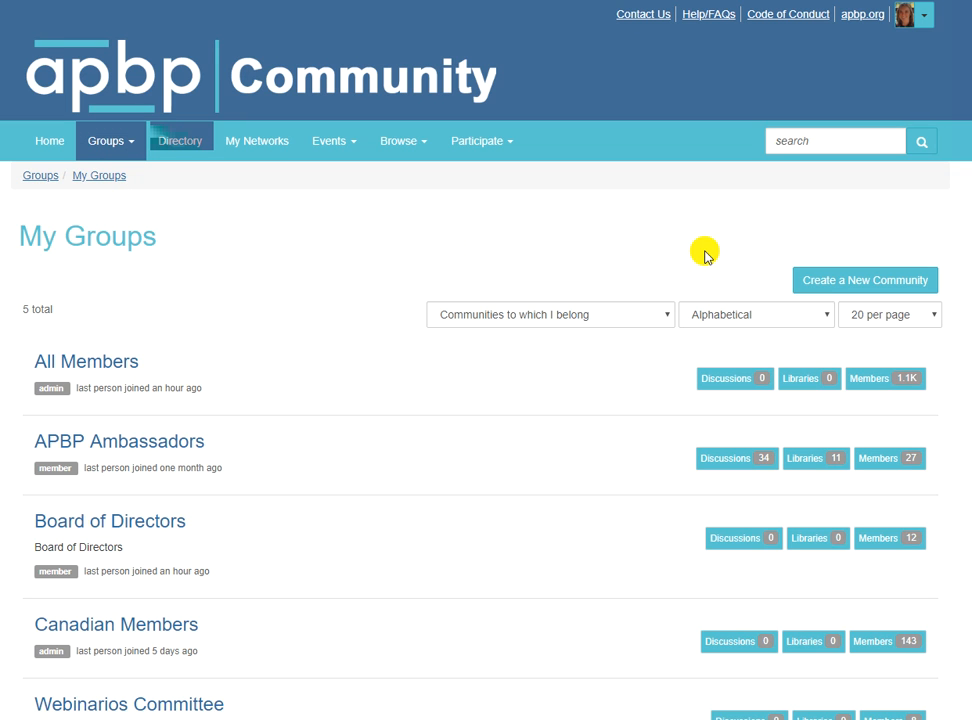
pyautogui.click(144, 446)
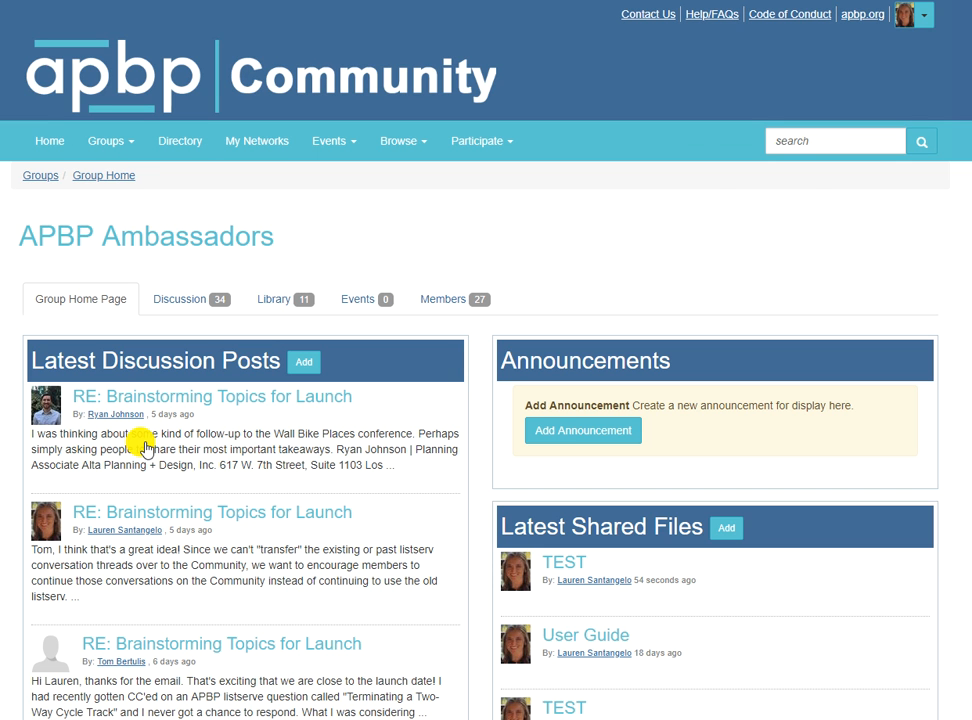
pyautogui.click(280, 310)
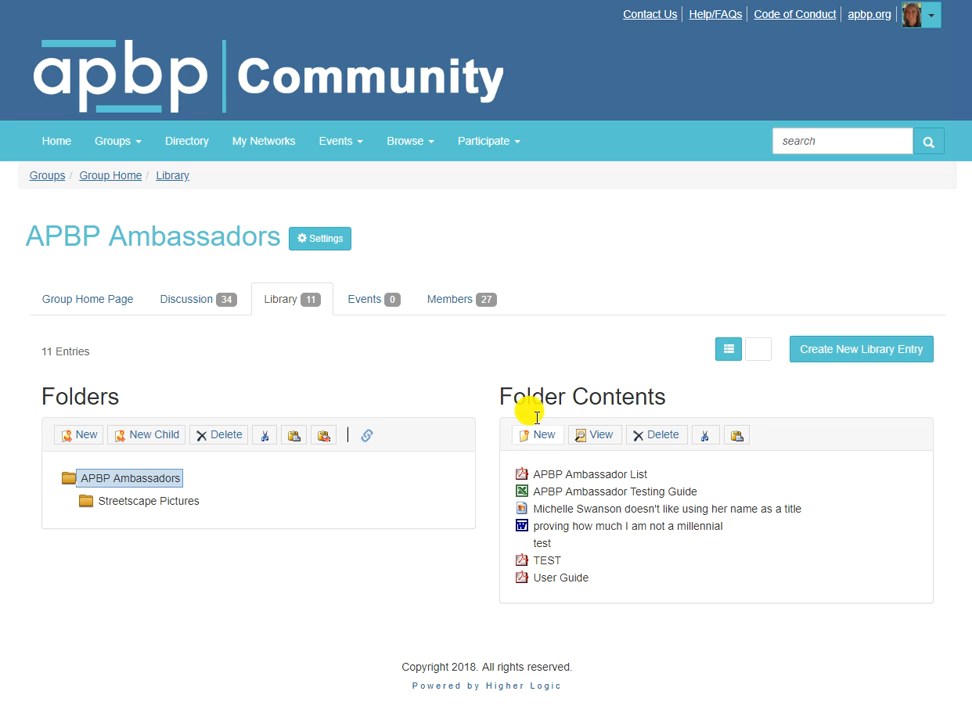
# View the TEST PDF entry in the folder contents and examine its attachment, tags, comments and related entries sections.
pyautogui.click(533, 561)
pyautogui.click(609, 441)
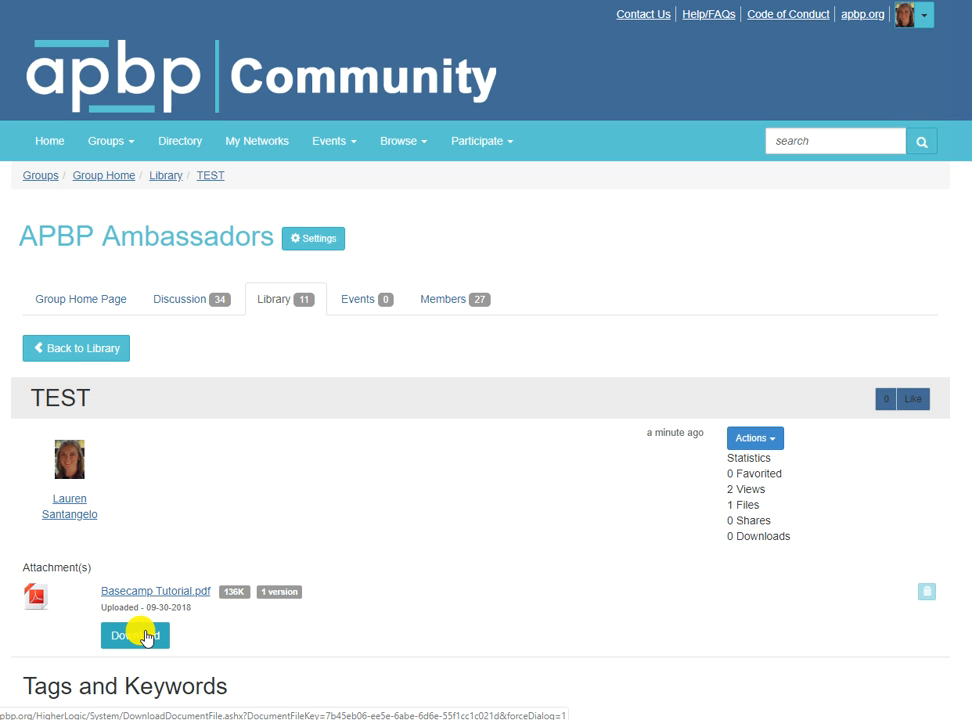
pyautogui.scroll(-3, 360, 588)
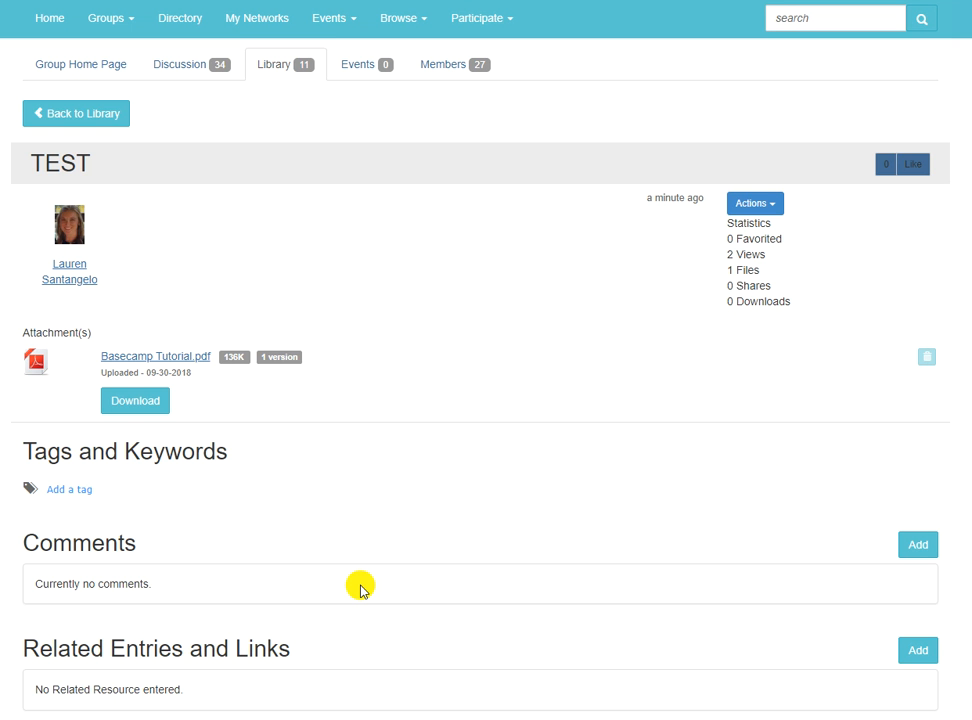